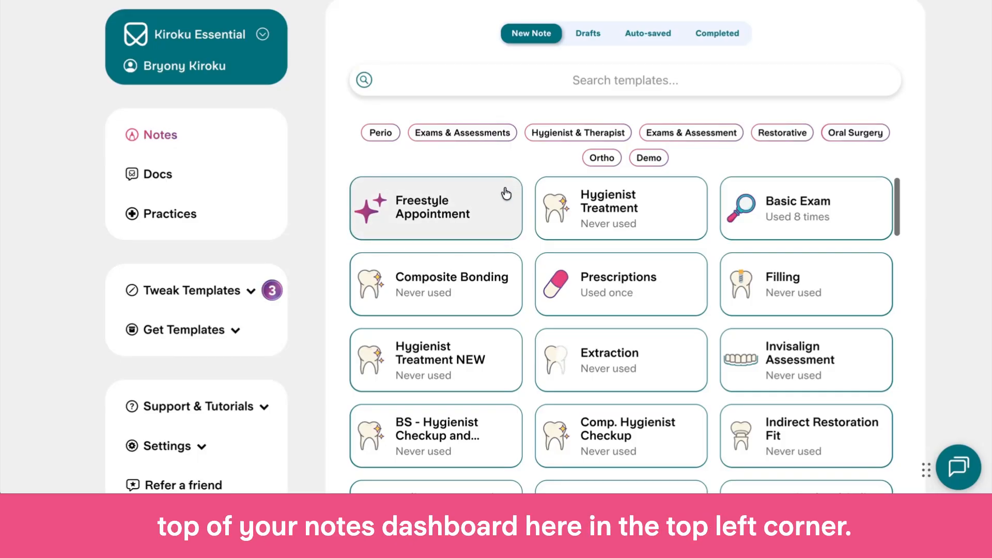
Start a Freestyle Appointment note, record the appointment transcript and stop the recording once the dictation is complete.
click(434, 209)
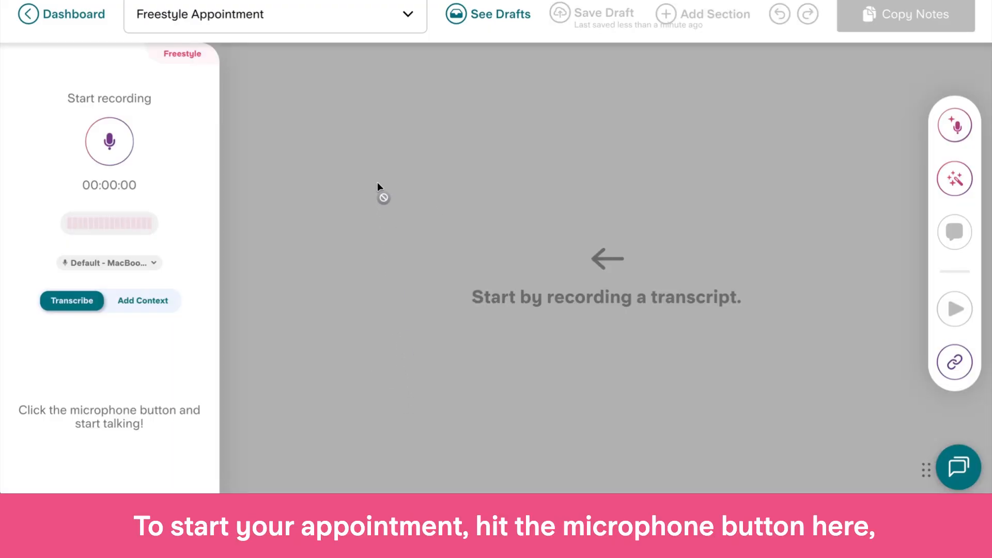
click(110, 144)
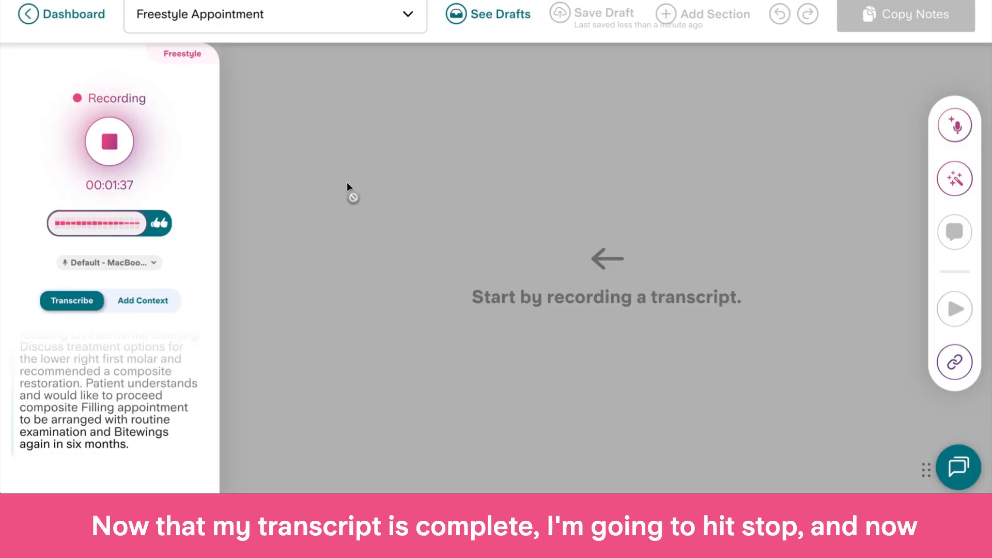
click(109, 142)
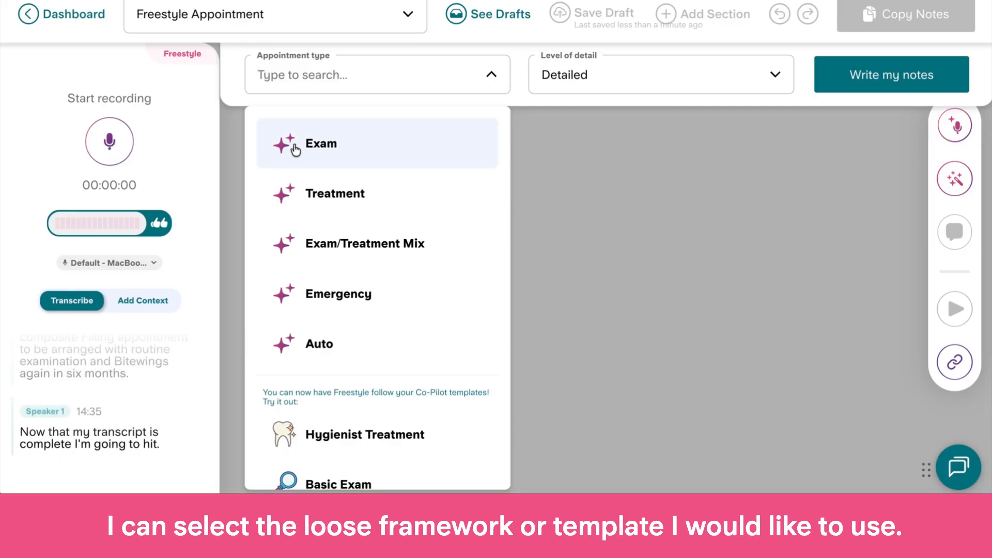
Choose the Basic Exam template as the appointment type for the recorded transcript.
scroll(393, 316, down, 3)
scroll(393, 317, down, 4)
scroll(393, 316, up, 2)
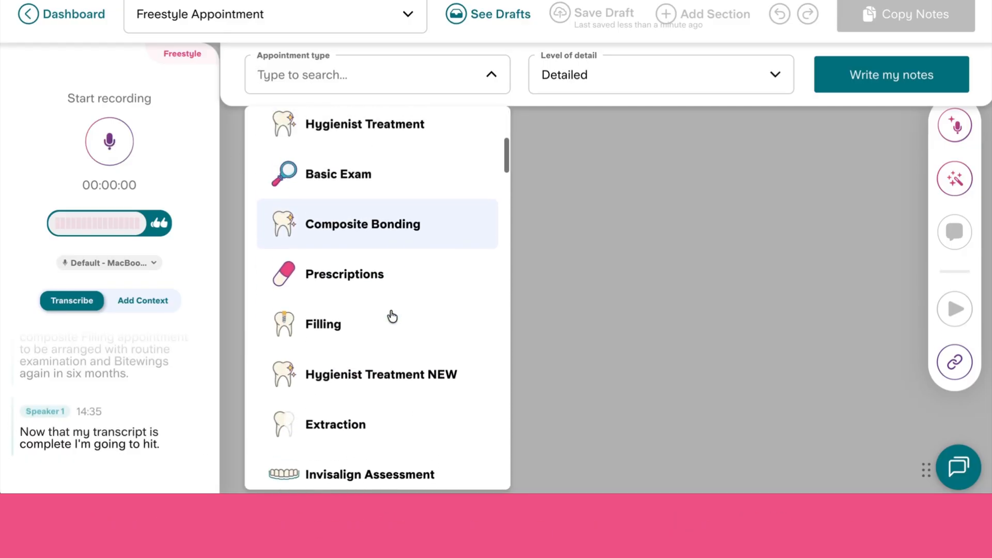
scroll(392, 316, up, 2)
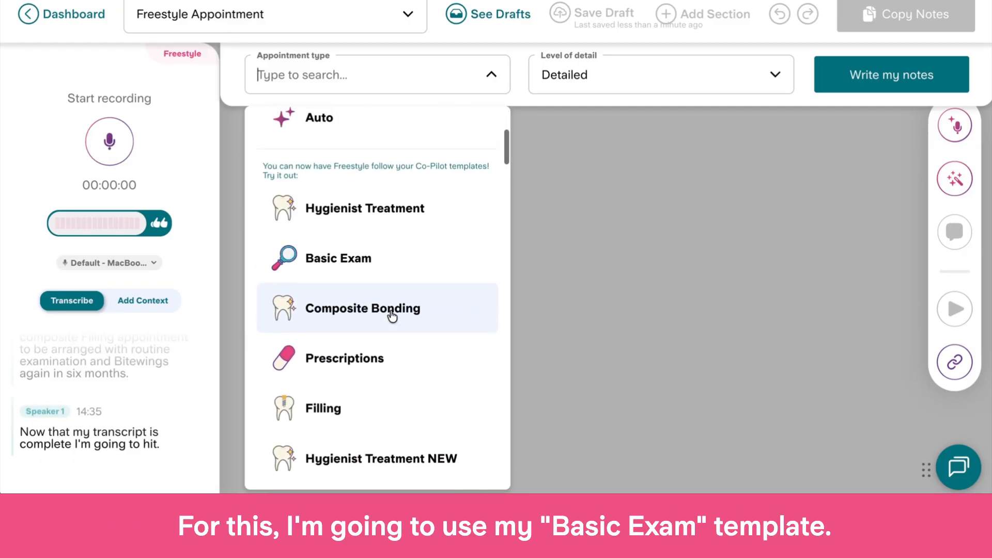
click(327, 260)
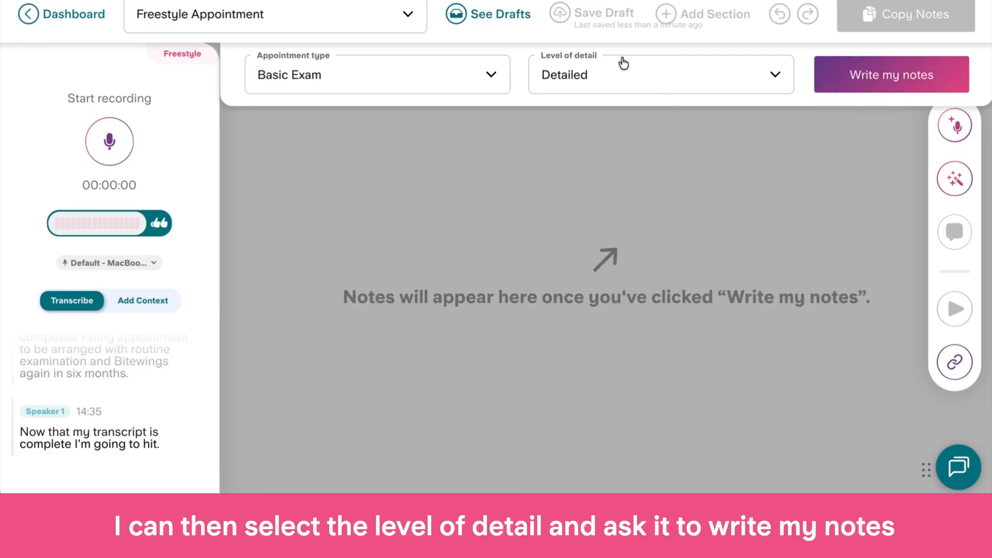
Set the level of detail to Detailed and have the AI write the notes.
click(610, 77)
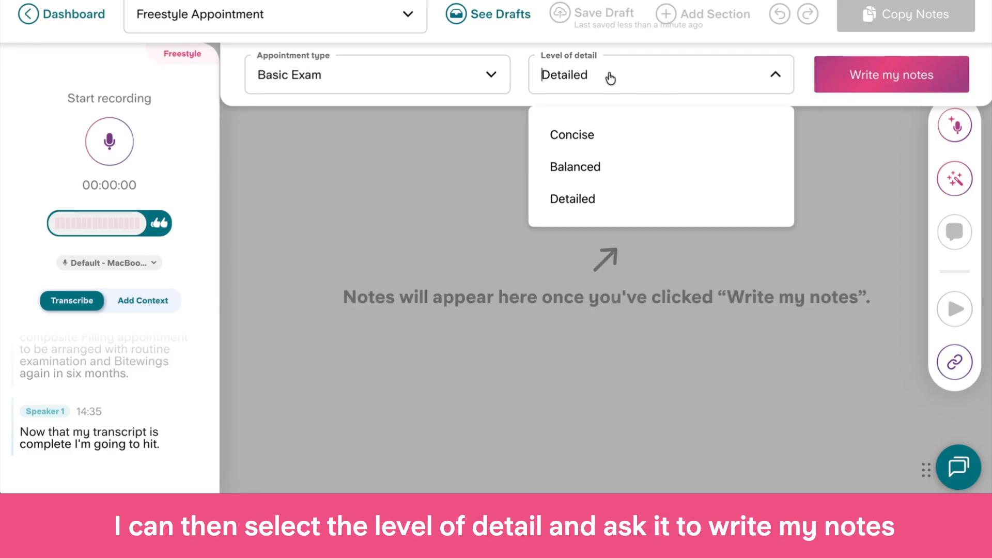
click(592, 211)
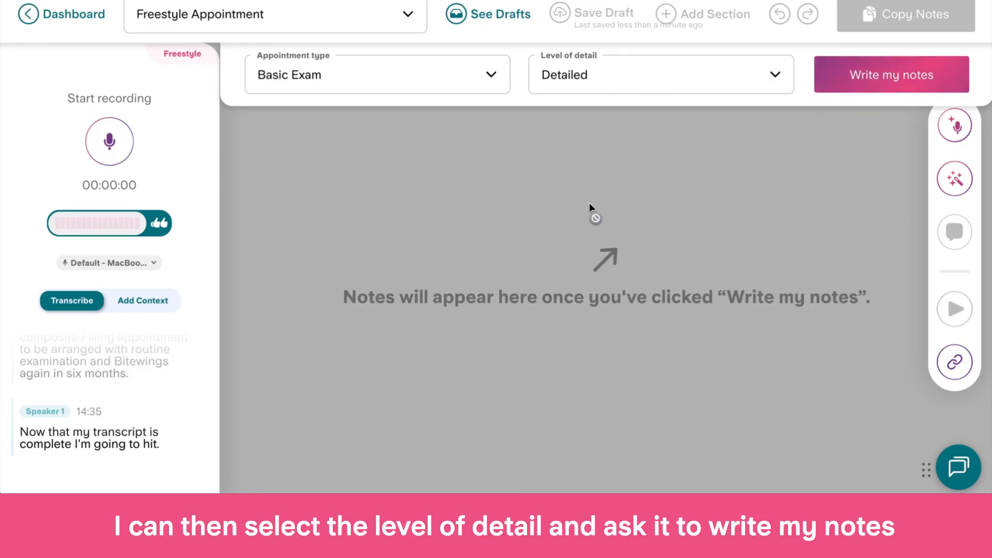
click(893, 81)
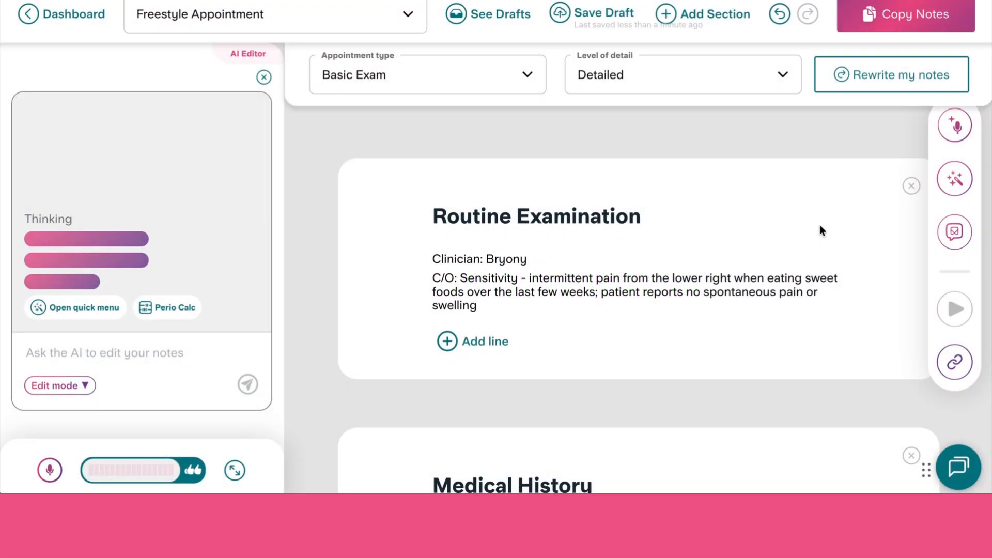
Review the generated note sections from Routine Examination to Radiographs, checking the editable soft tissues line under Intra Oral Exam.
scroll(819, 225, down, 3)
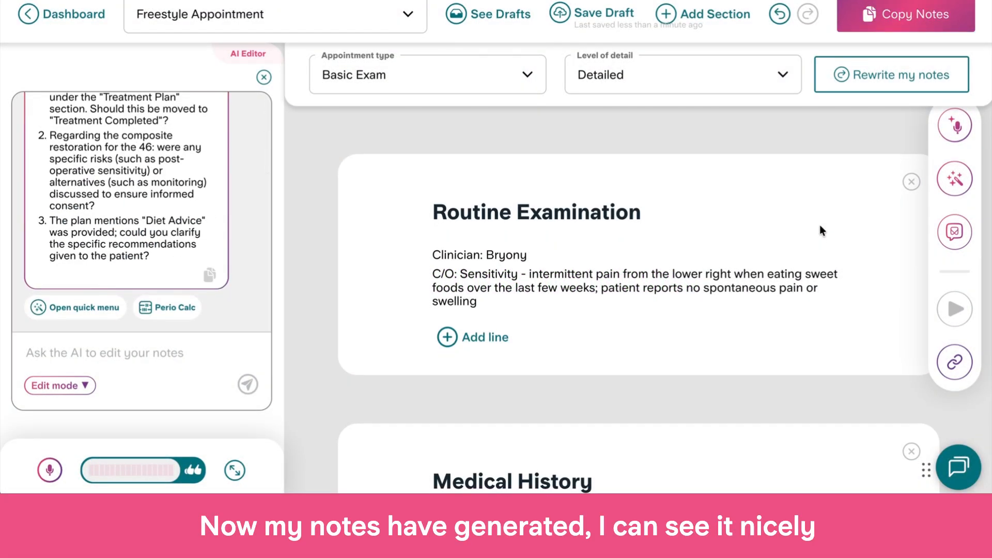
scroll(820, 227, down, 8)
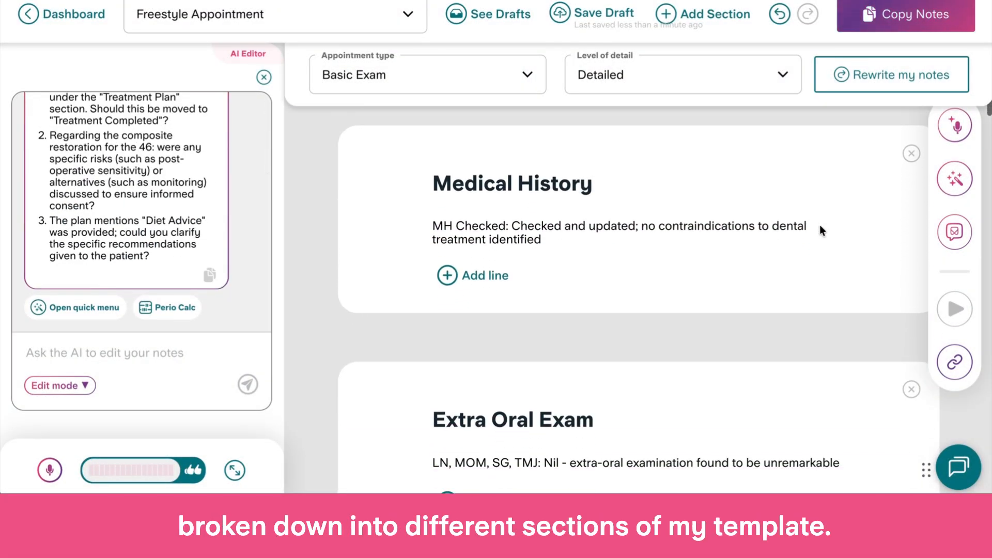
scroll(819, 227, down, 7)
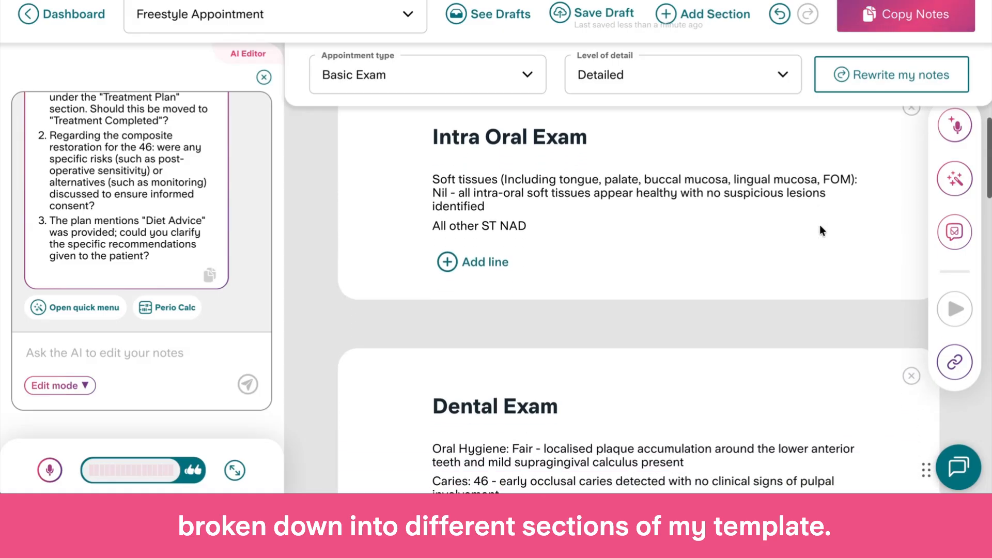
scroll(820, 226, down, 3)
scroll(819, 226, up, 5)
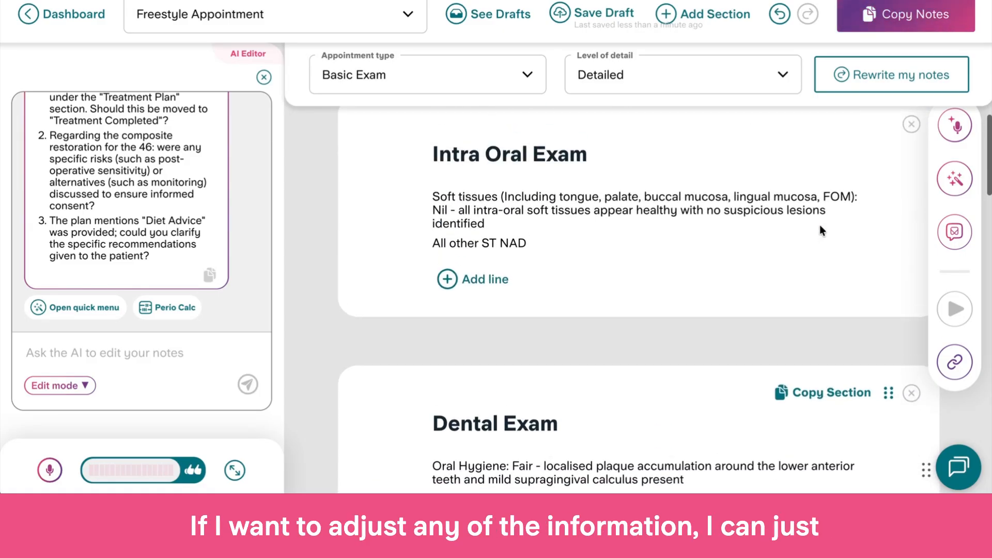
click(592, 274)
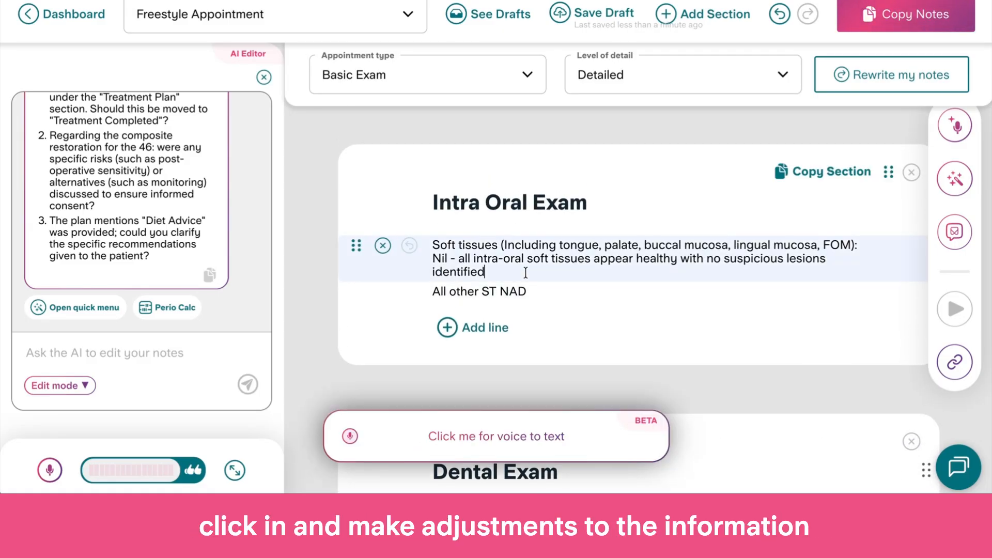
scroll(588, 290, down, 5)
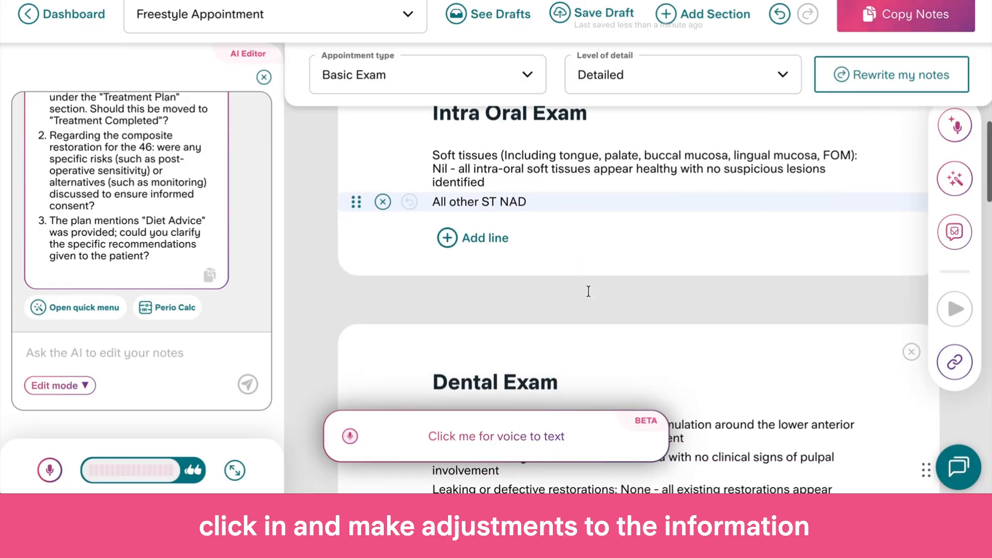
scroll(588, 291, down, 5)
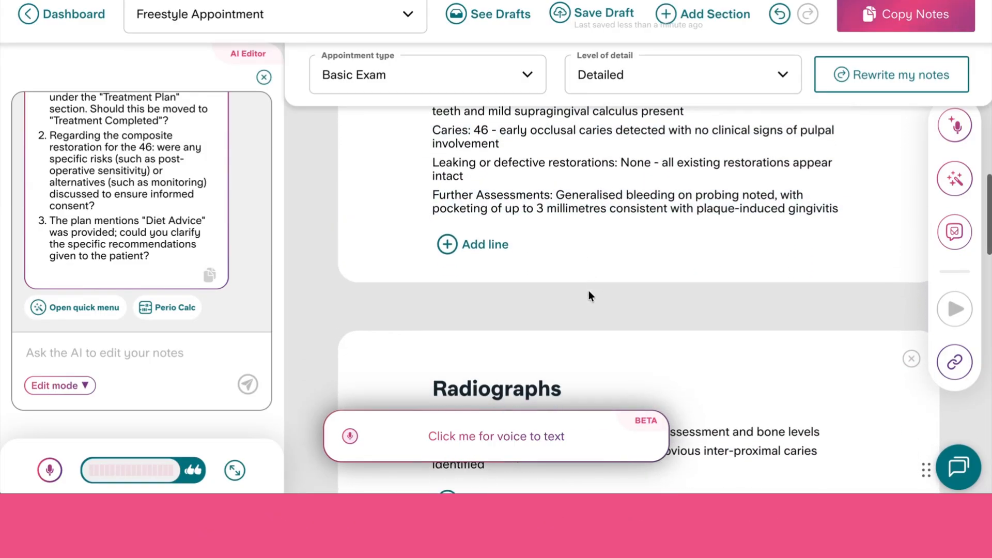
scroll(588, 290, up, 5)
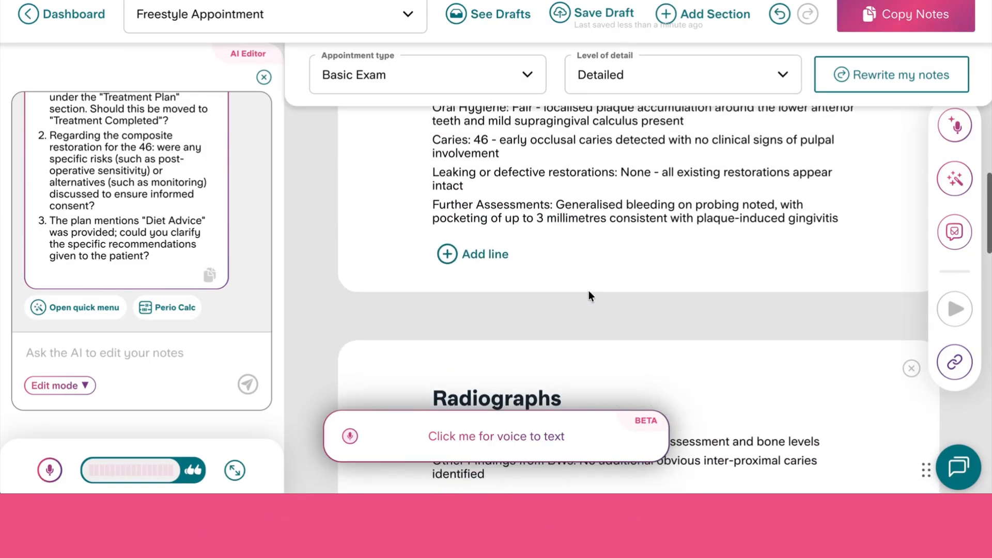
scroll(588, 290, up, 3)
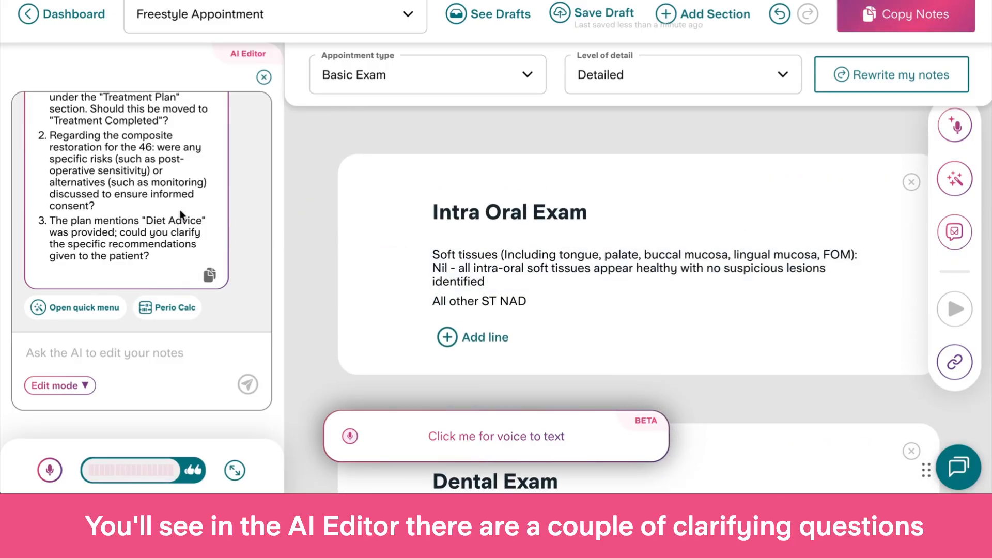
Read the AI Editor's clarifying questions from the beginning and copy the finished notes.
scroll(180, 210, up, 3)
scroll(180, 210, up, 1)
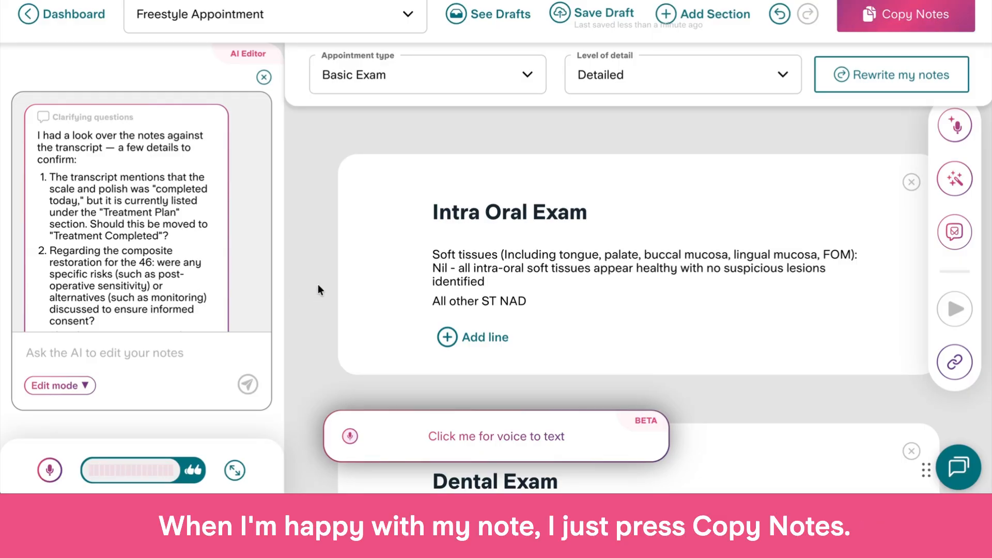
click(905, 21)
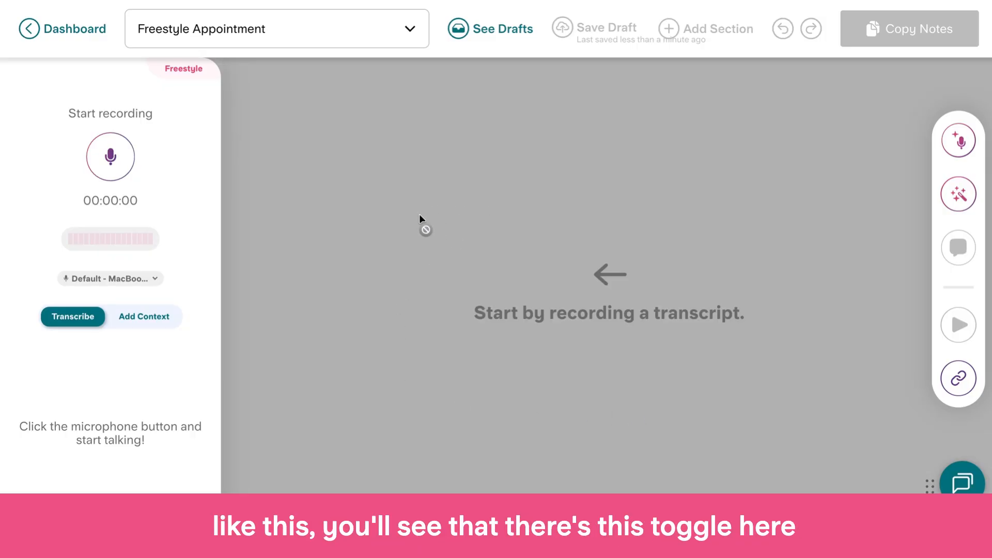
Add context to the new Freestyle appointment by pasting the patient's earlier examination notes as previous appointment notes, and check the pasted text.
click(147, 322)
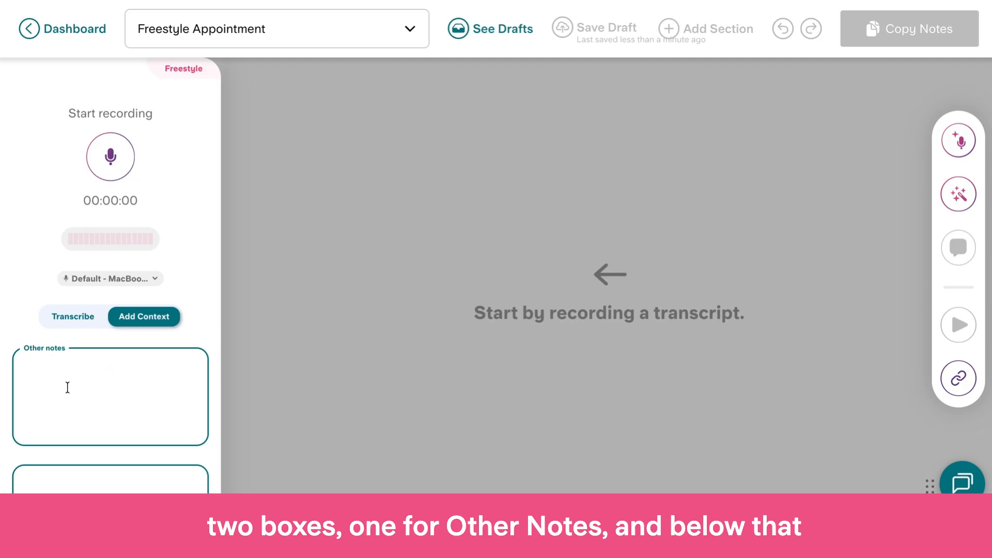
scroll(118, 464, down, 5)
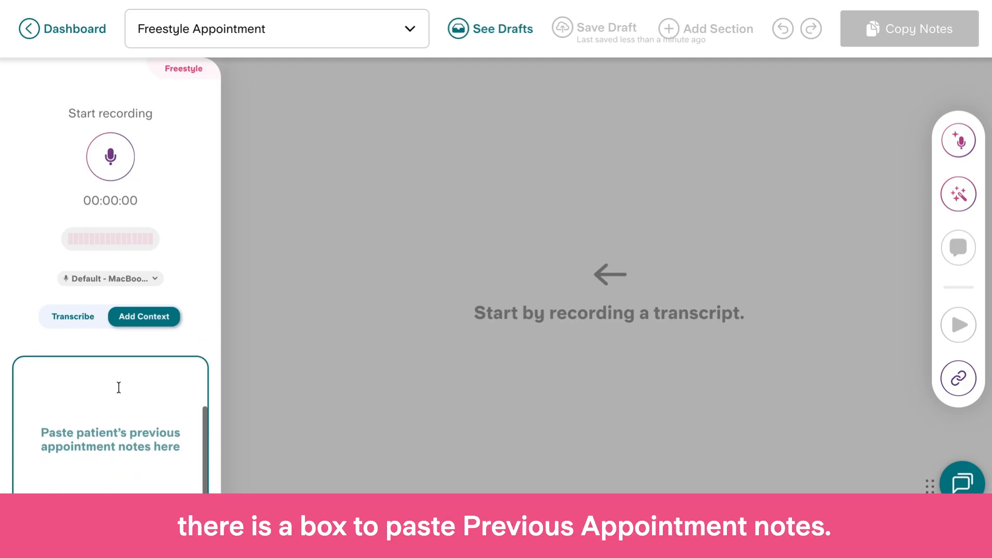
scroll(118, 387, up, 3)
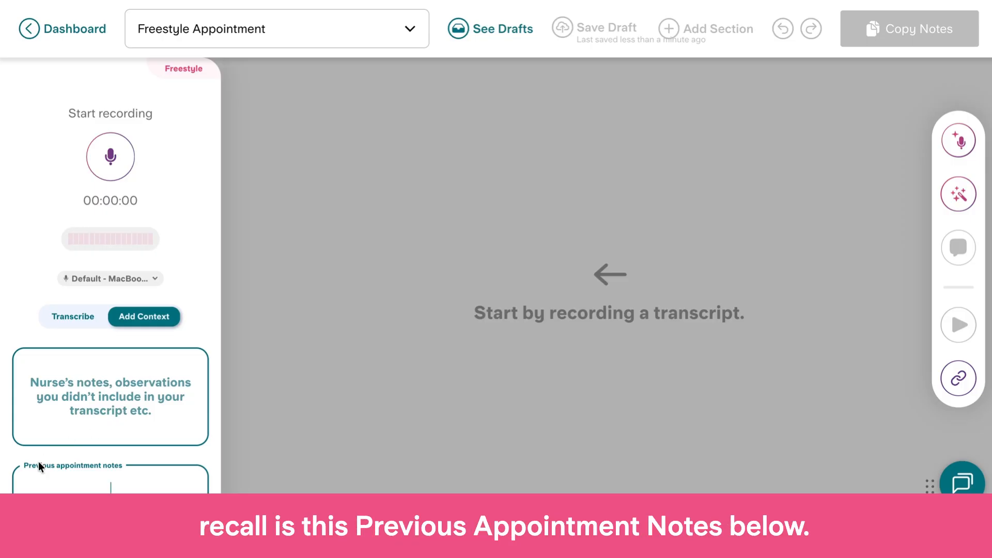
scroll(144, 476, down, 3)
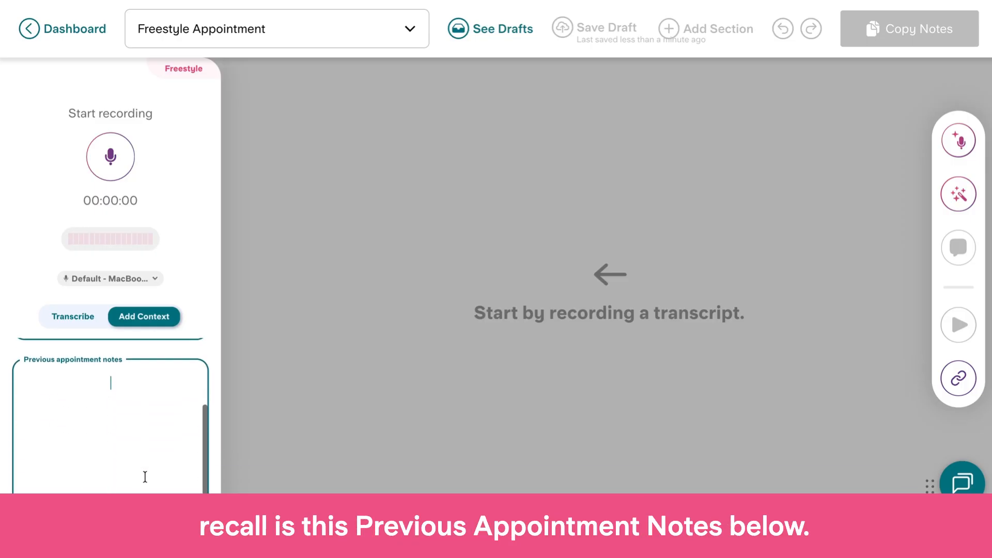
key(super+v)
scroll(128, 405, down, 10)
scroll(127, 404, up, 6)
scroll(128, 404, up, 4)
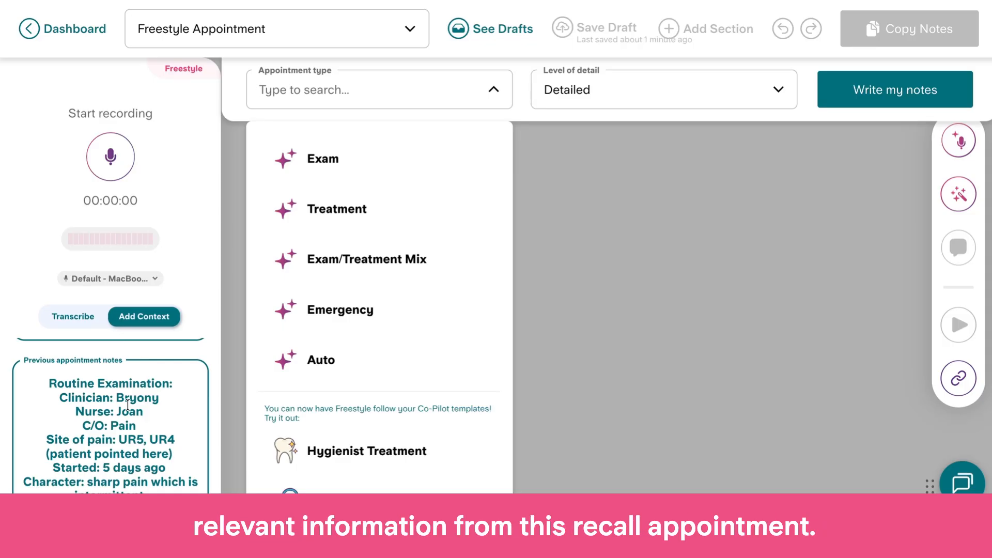
Record the recall appointment transcript and have the AI write notes with appointment type Auto and level of detail Detailed.
click(111, 161)
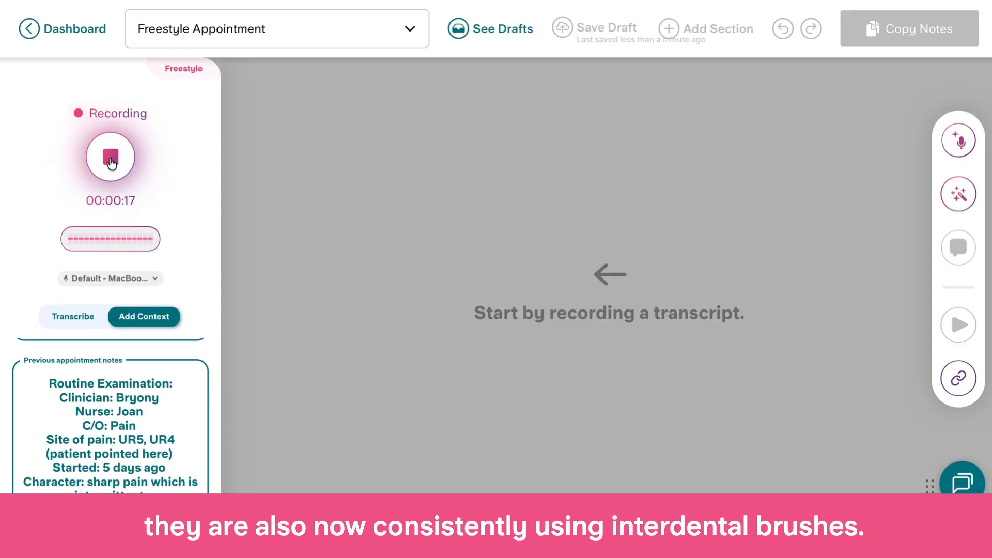
click(112, 162)
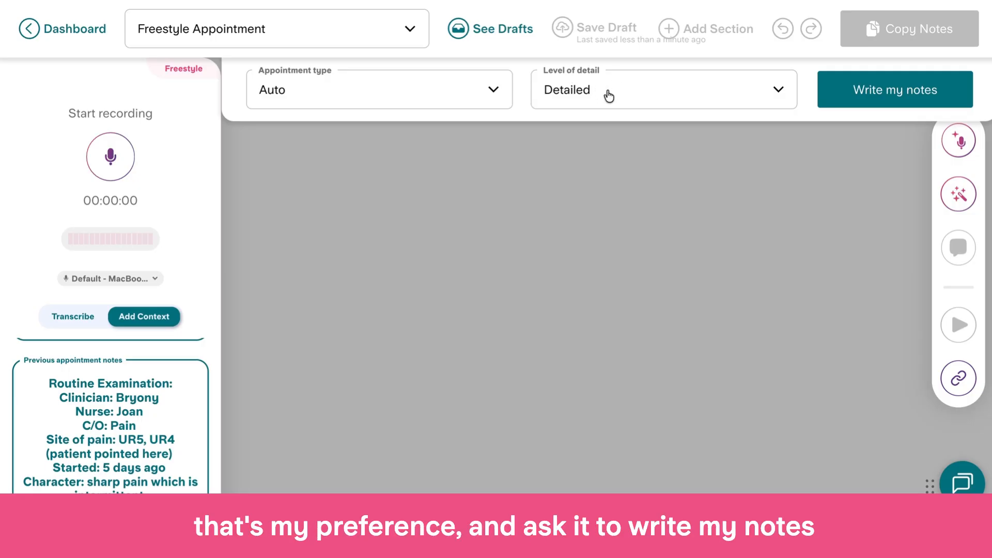
click(899, 96)
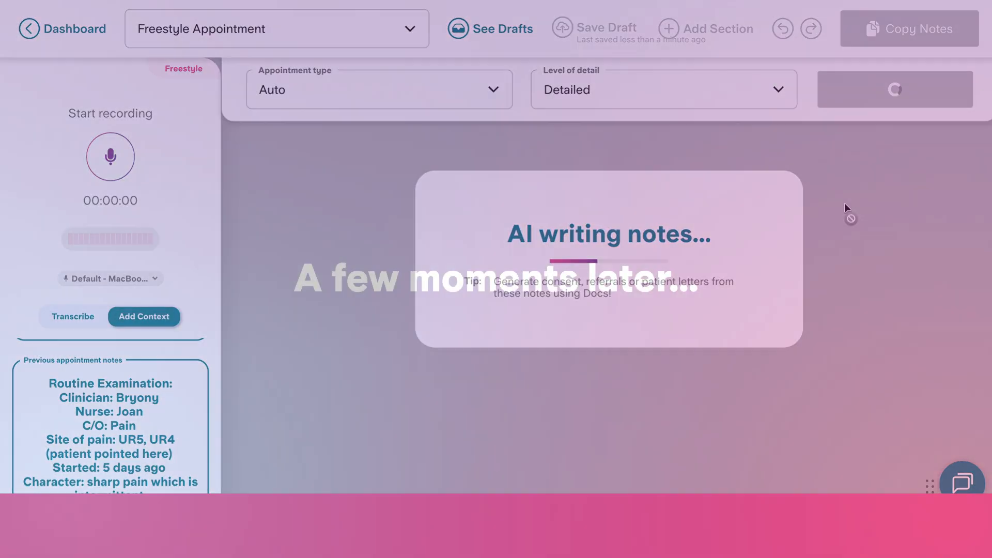